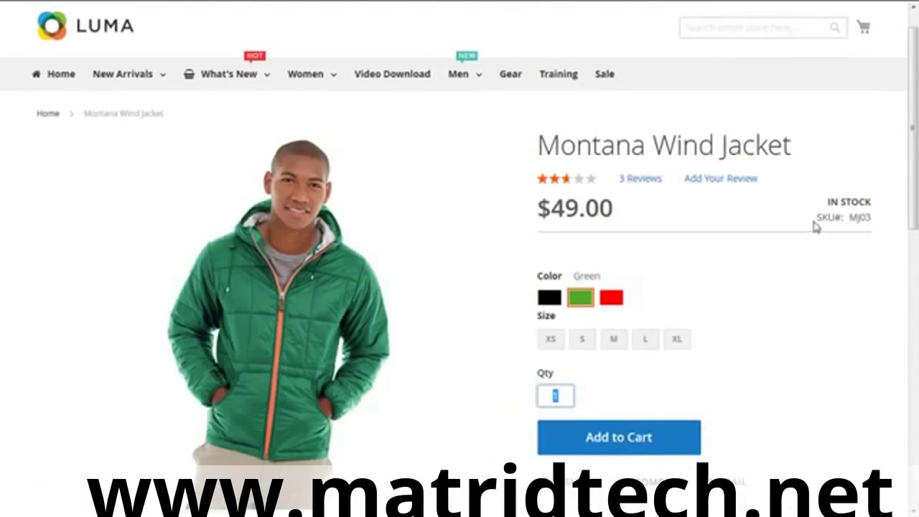
Examine the Montana Wind Jacket's SKU, color and size attributes, along with its Details and More Information sections
drag(816, 218, 856, 220)
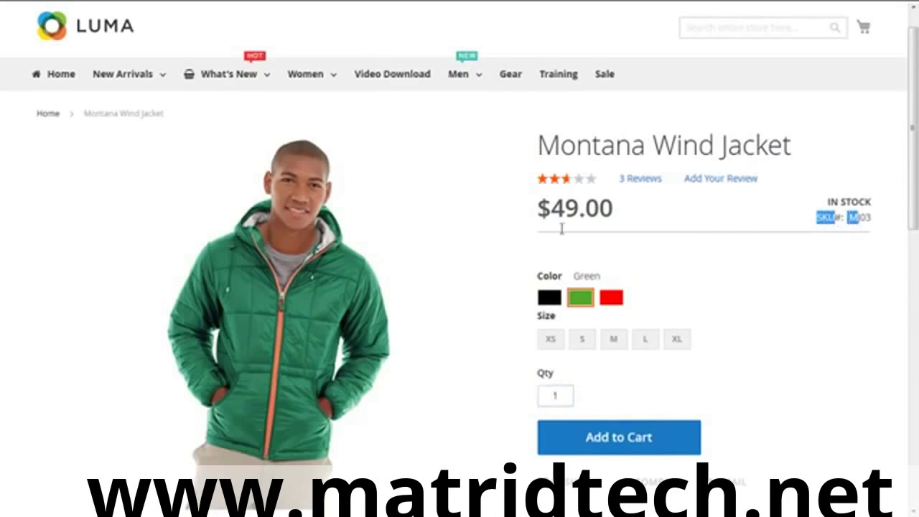
double_click(558, 277)
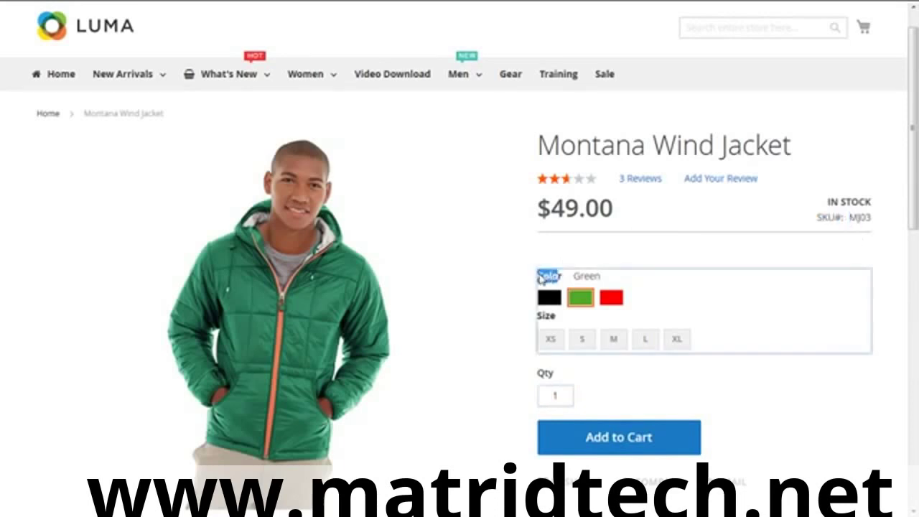
click(567, 319)
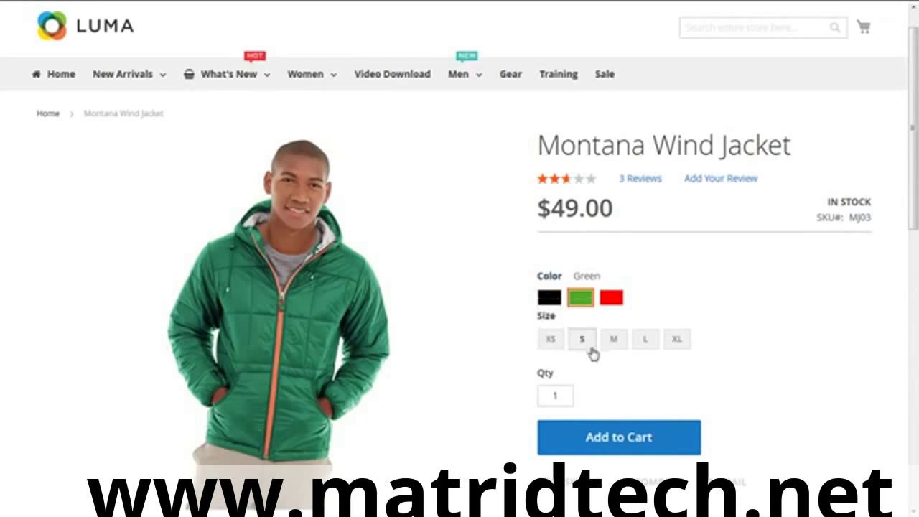
drag(913, 228, 914, 379)
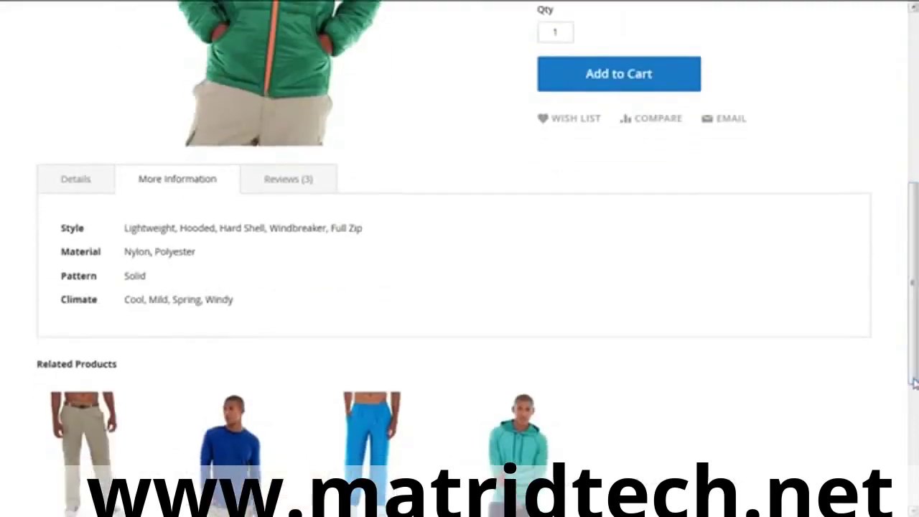
click(64, 188)
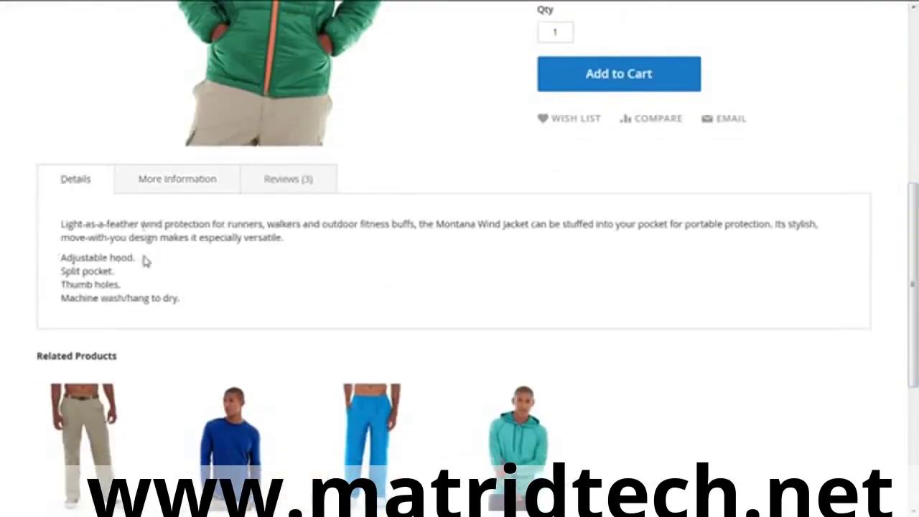
click(177, 190)
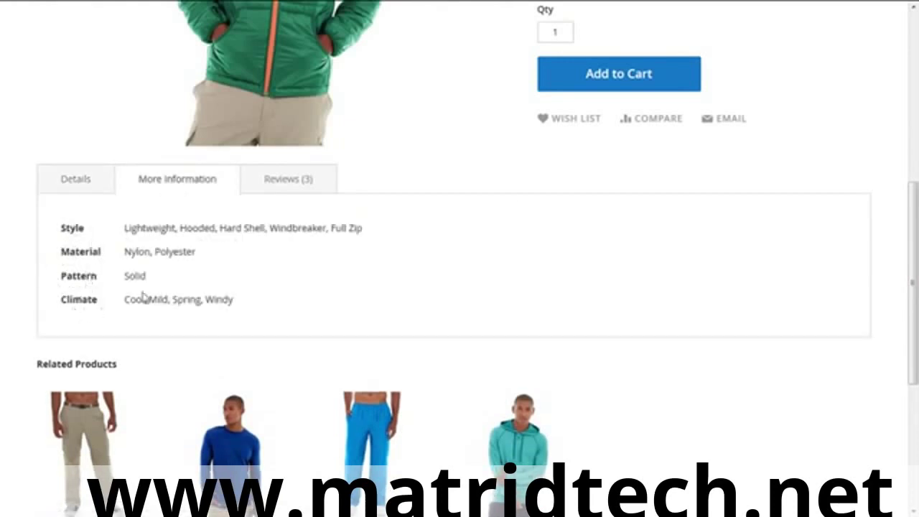
click(910, 138)
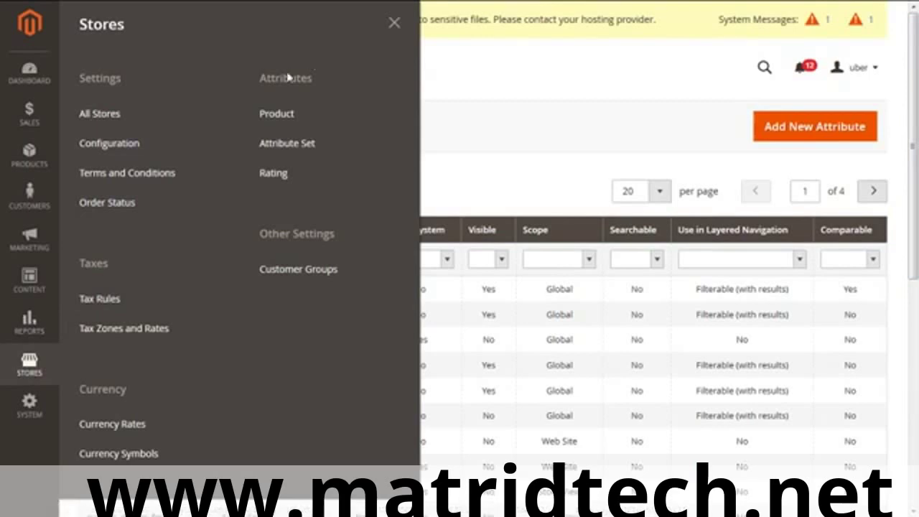
Go to the product attributes list in the Magento admin and open the color attribute for editing
click(282, 121)
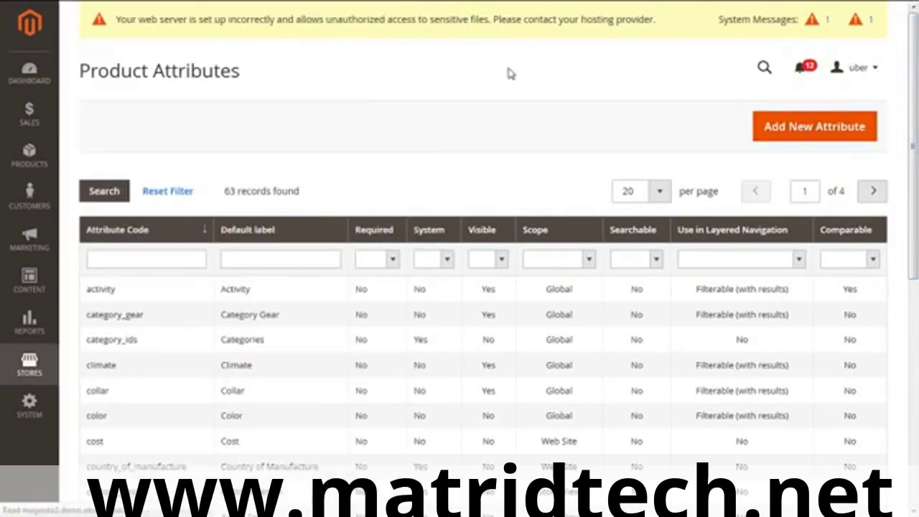
scroll(916, 152, down, 1)
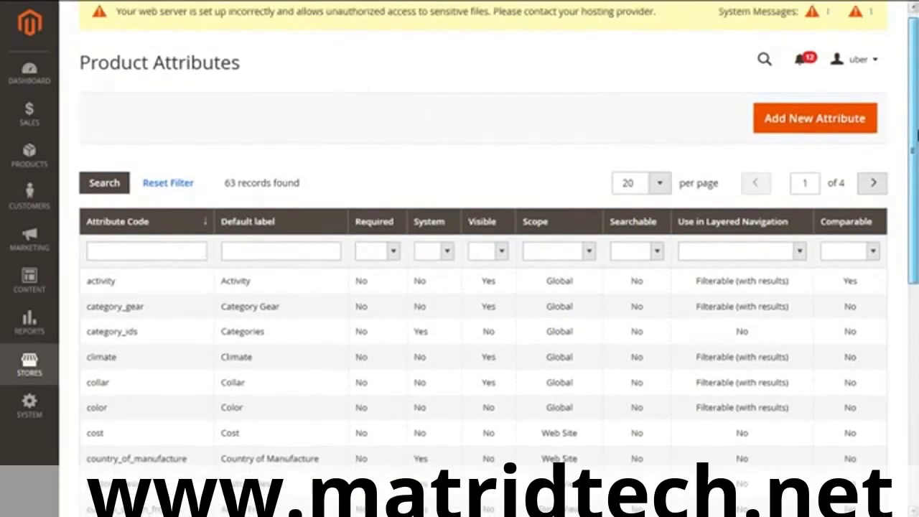
drag(916, 152, 916, 167)
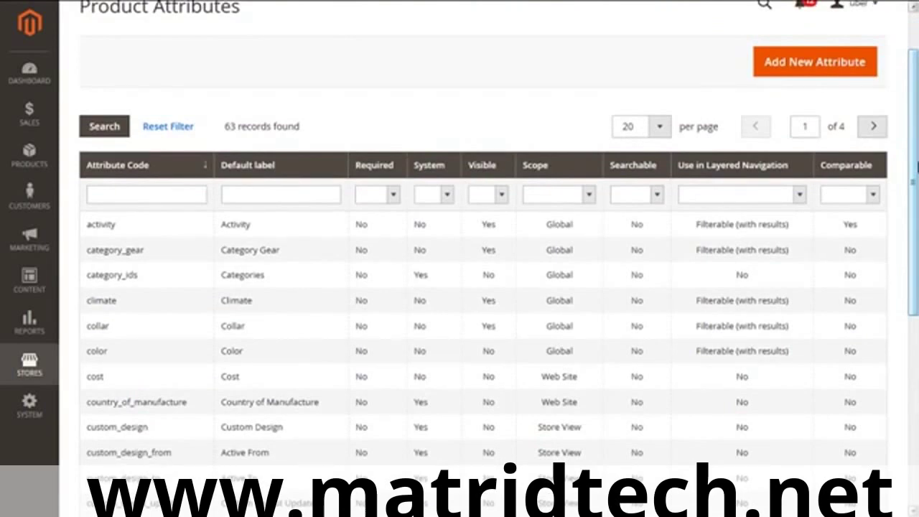
drag(916, 166, 916, 195)
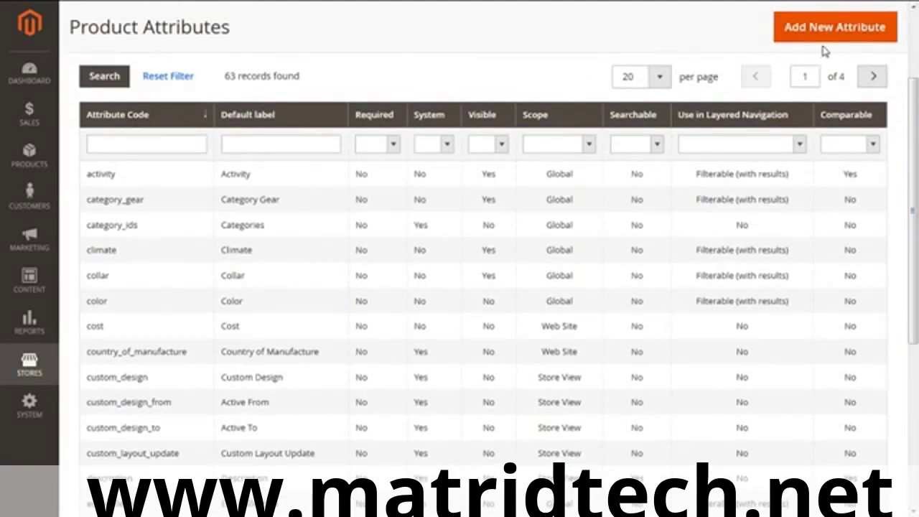
drag(917, 154, 916, 188)
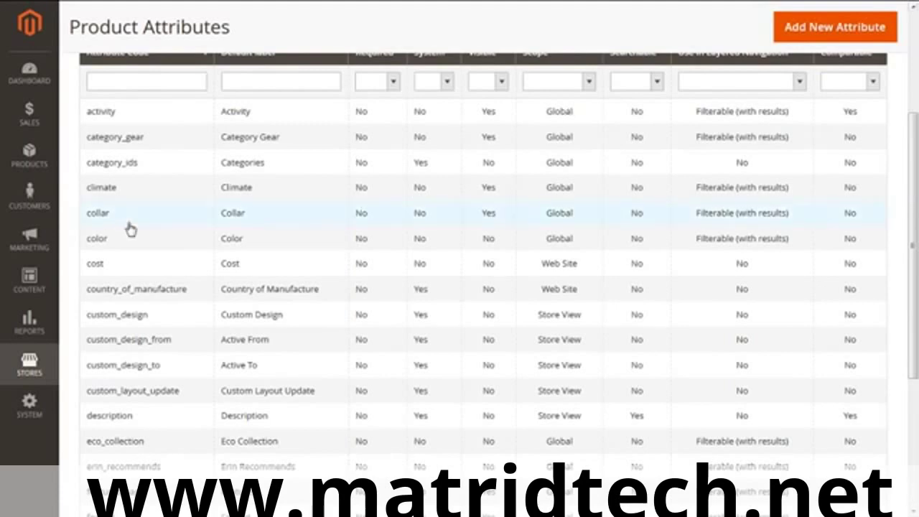
click(91, 244)
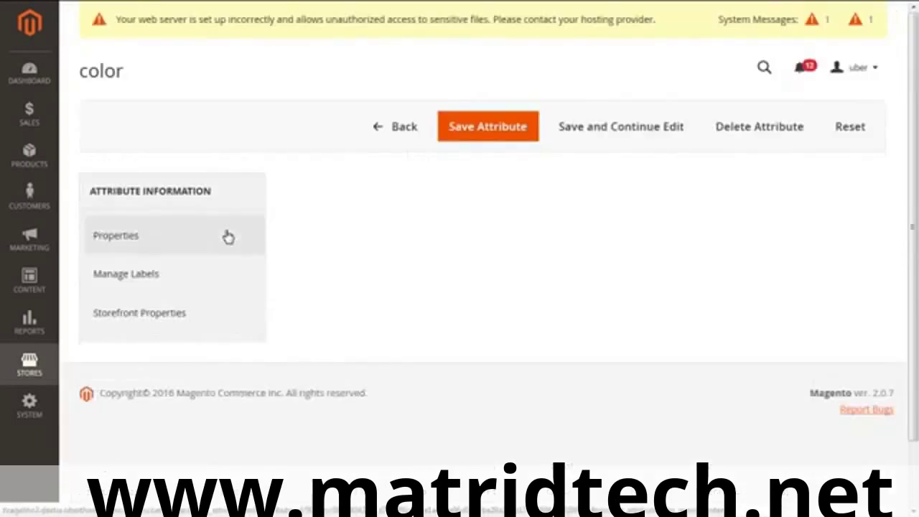
Examine the color attribute's default label and the available catalog input types for the store owner
scroll(914, 148, down, 1)
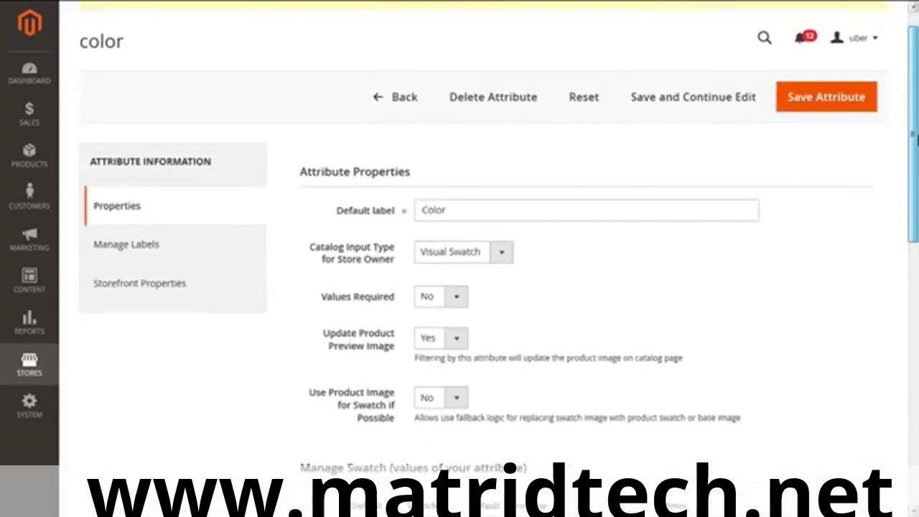
drag(914, 149, 914, 188)
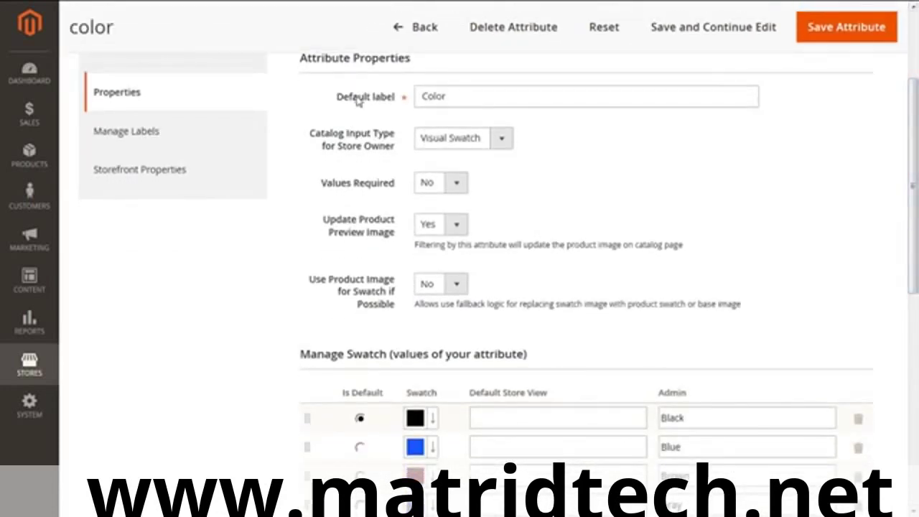
drag(397, 94, 333, 101)
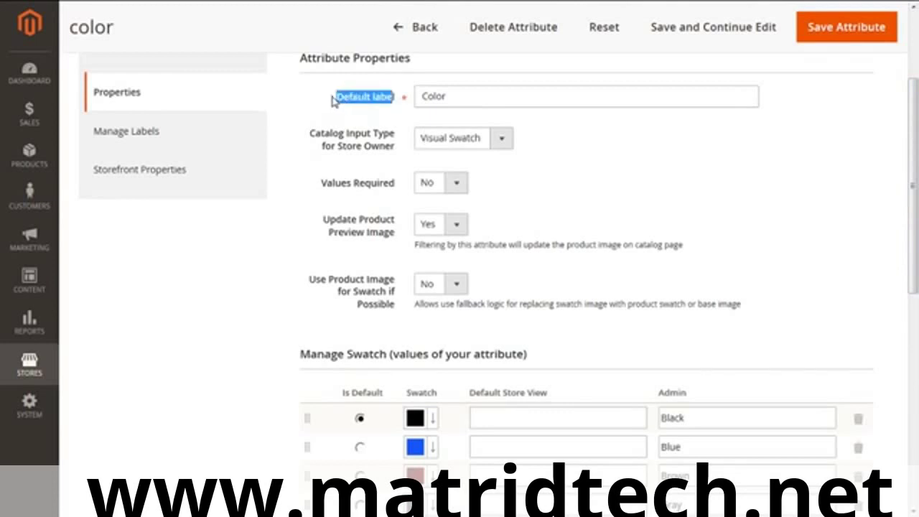
click(391, 104)
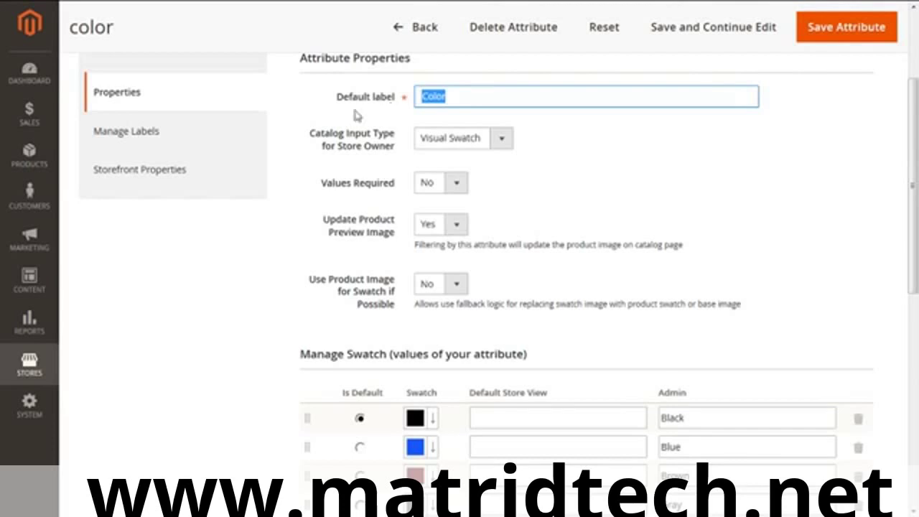
click(507, 148)
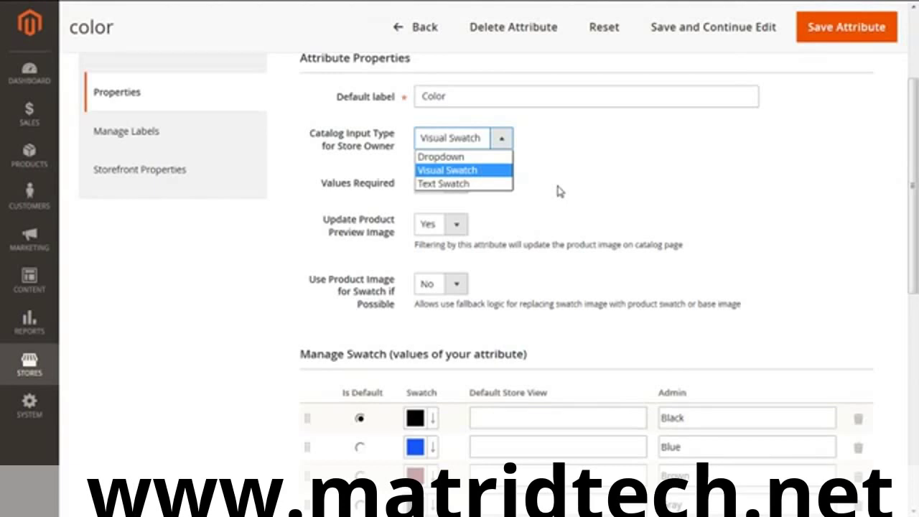
Add a new empty swatch row to the color attribute and open its color picker
drag(915, 115, 914, 258)
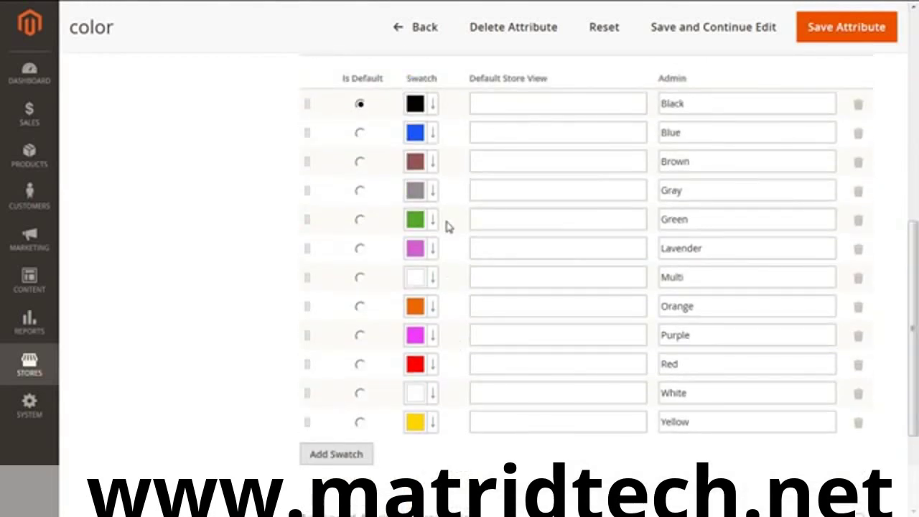
click(336, 454)
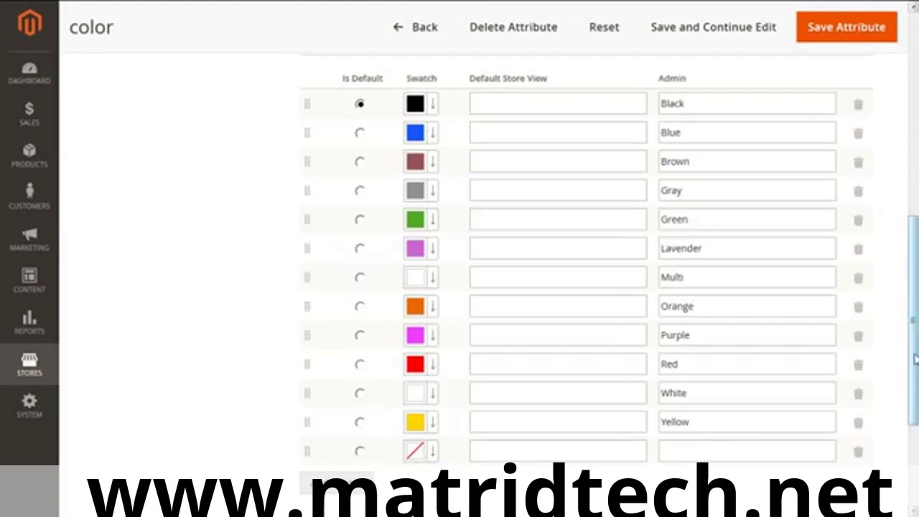
scroll(443, 463, down, 1)
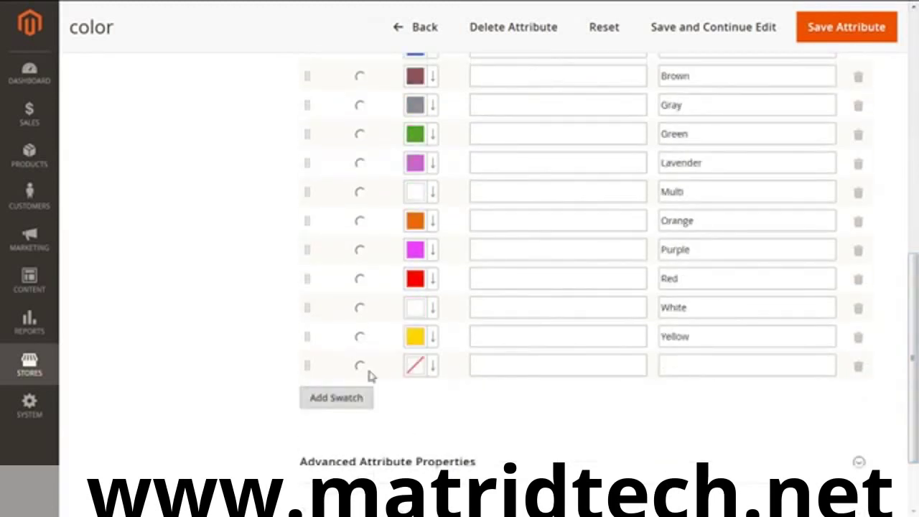
click(435, 367)
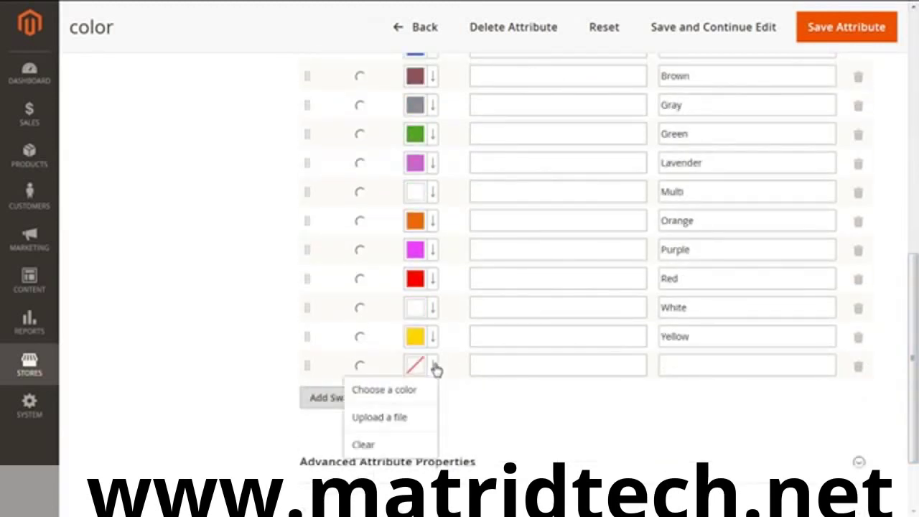
click(386, 401)
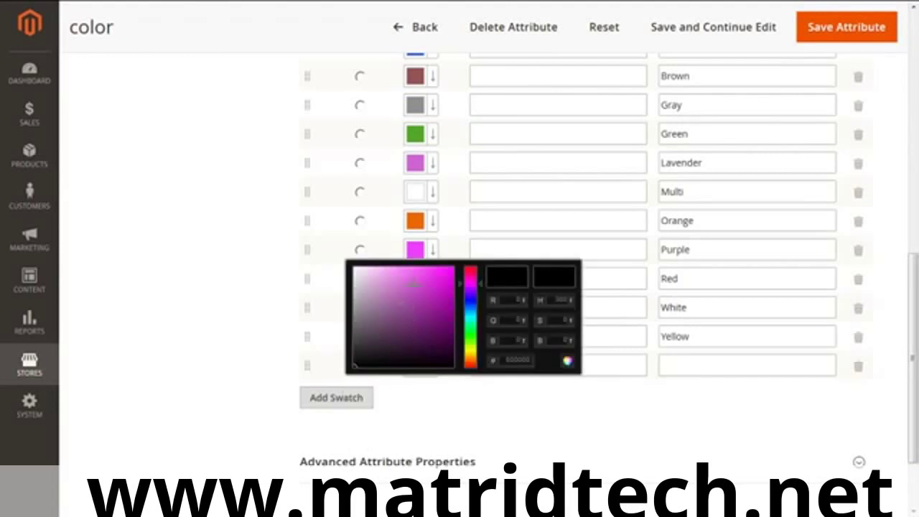
Switch to the storefront's Montana Wind Jacket page and examine its color swatches
scroll(514, 284, up, 6)
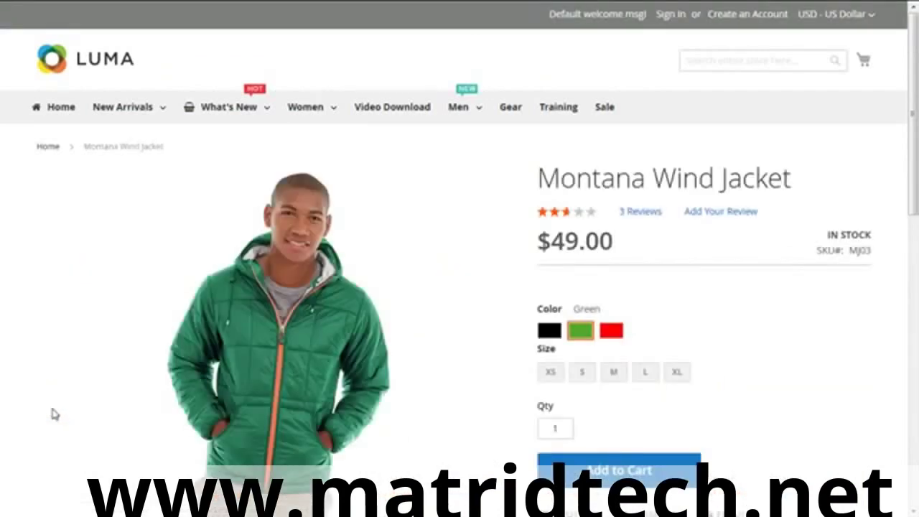
scroll(529, 381, down, 1)
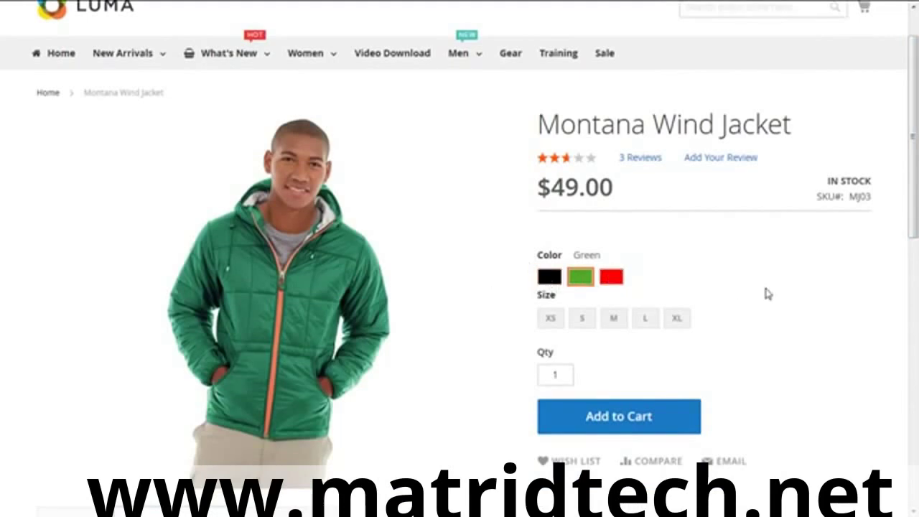
click(557, 278)
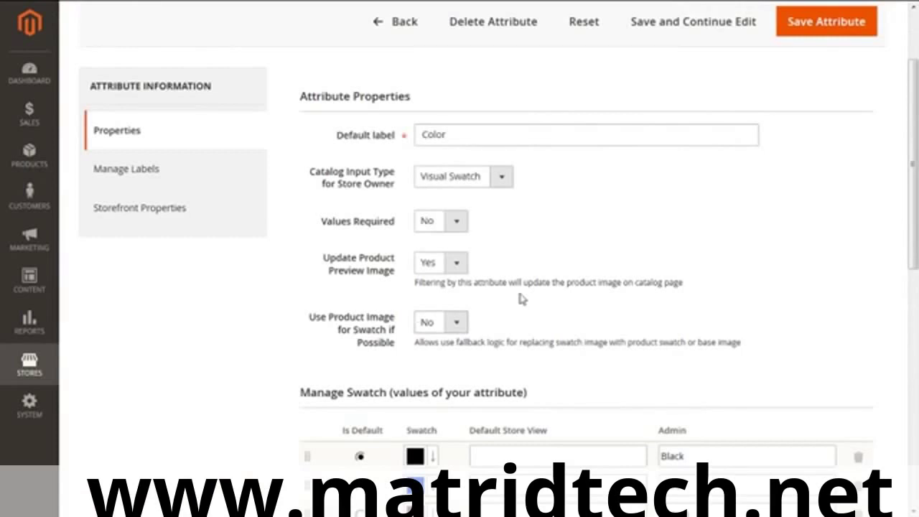
Return to the color attribute in the admin and examine its advanced properties, including the attribute code and scope options
drag(915, 176, 916, 393)
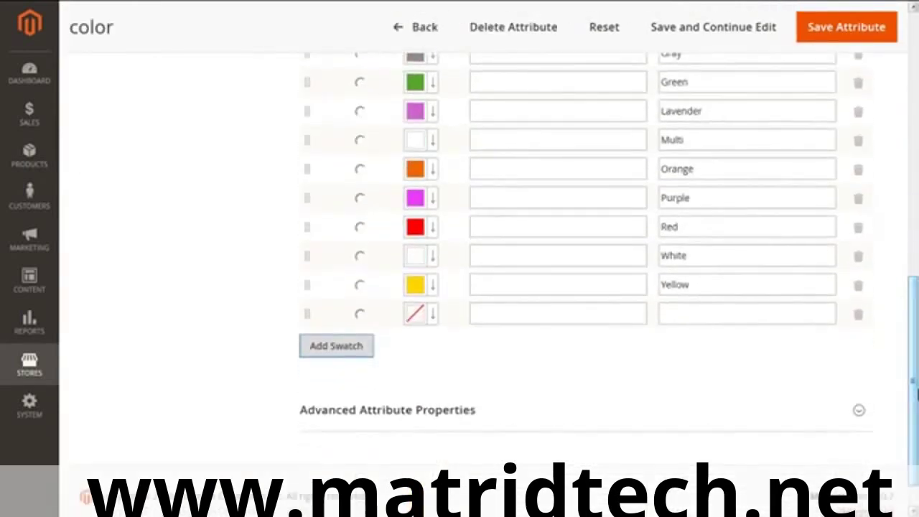
click(857, 418)
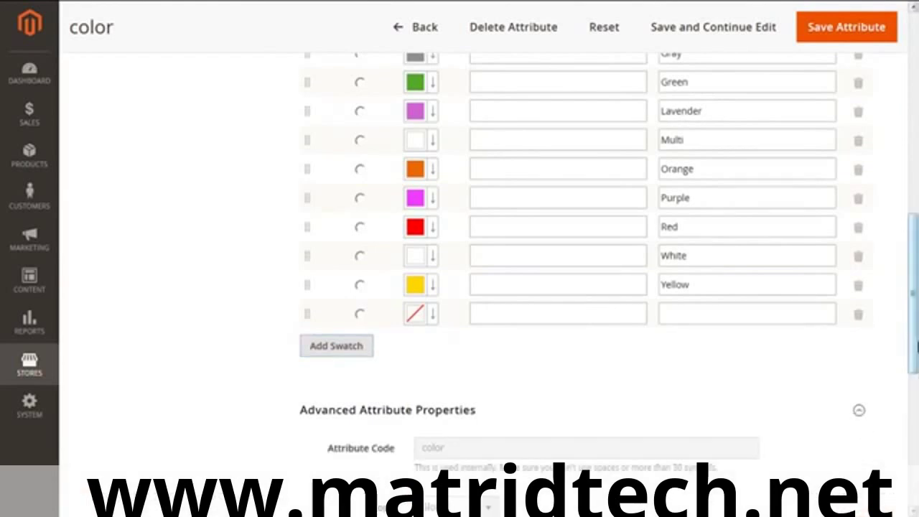
drag(916, 347, 916, 439)
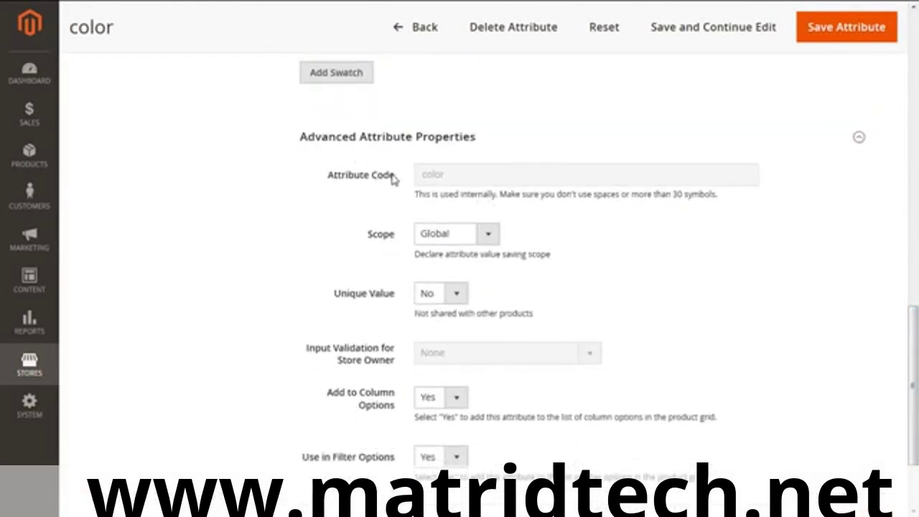
drag(394, 179, 309, 183)
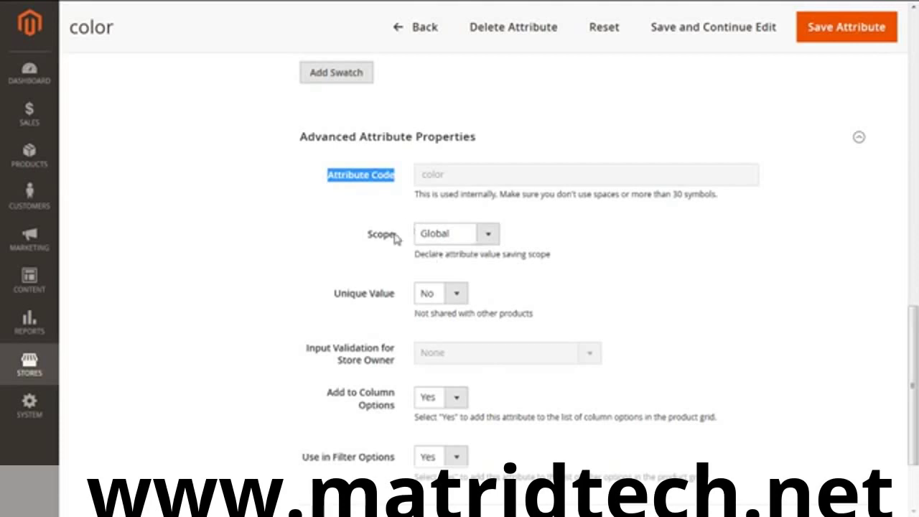
drag(396, 240, 339, 242)
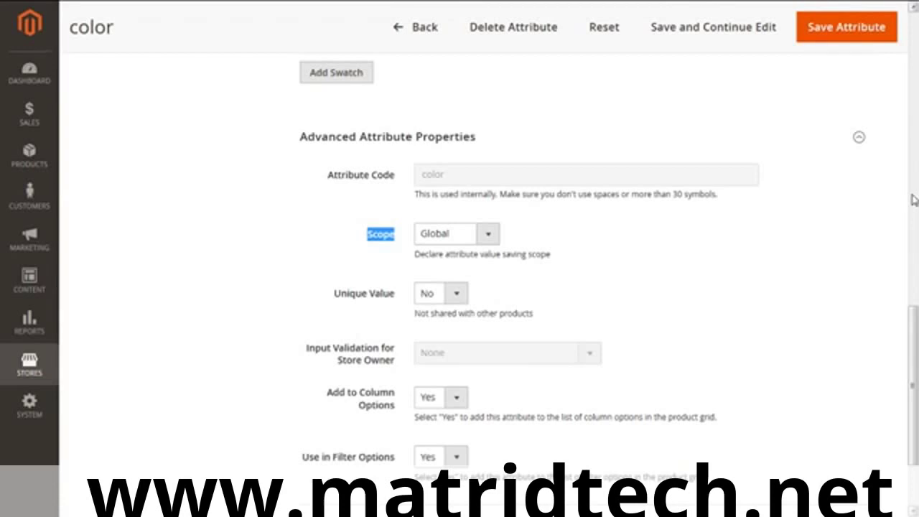
click(492, 236)
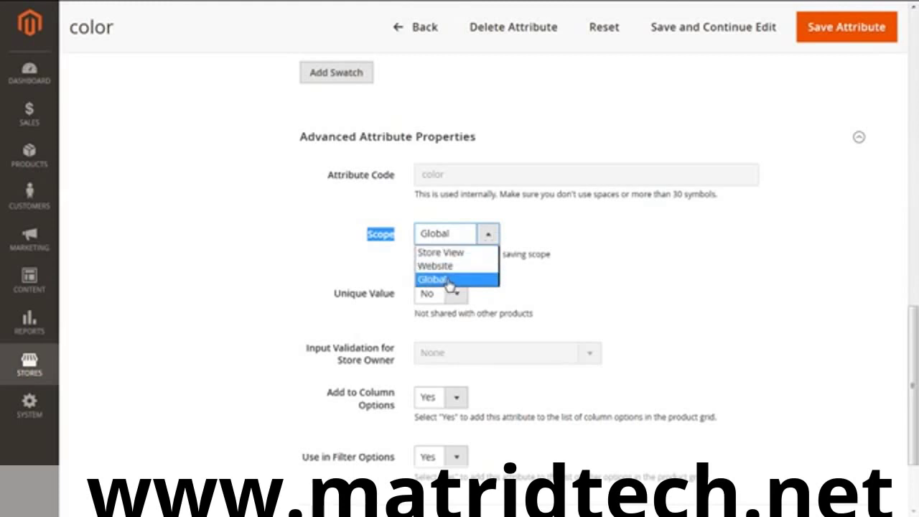
click(527, 285)
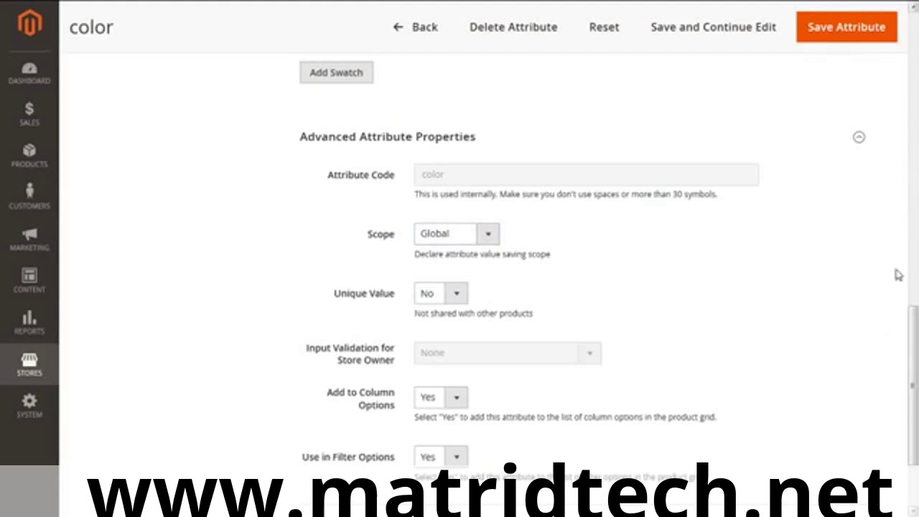
drag(915, 359, 915, 394)
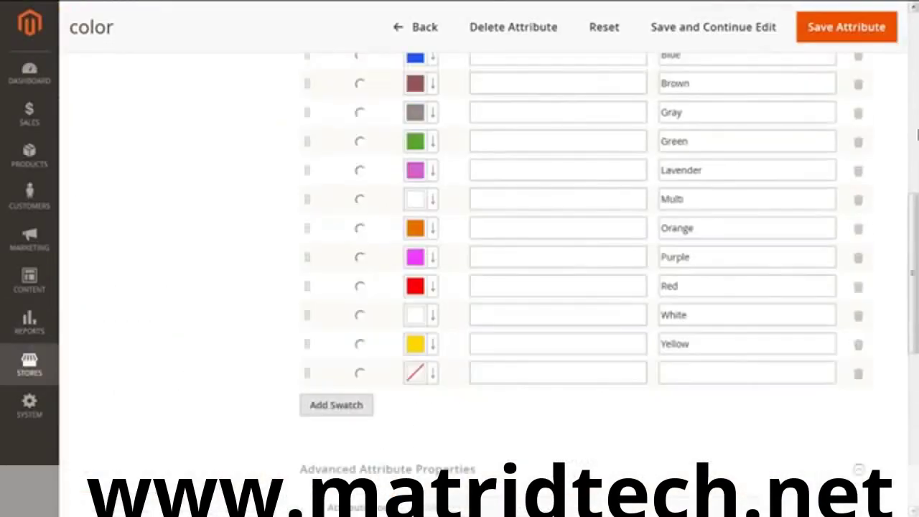
scroll(509, 133, up, 10)
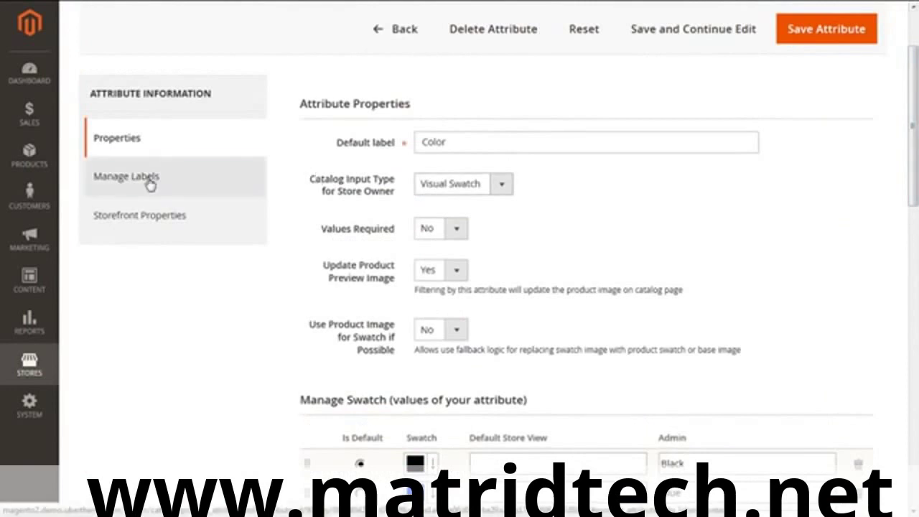
Examine the color attribute's store view label settings and its storefront properties
click(149, 185)
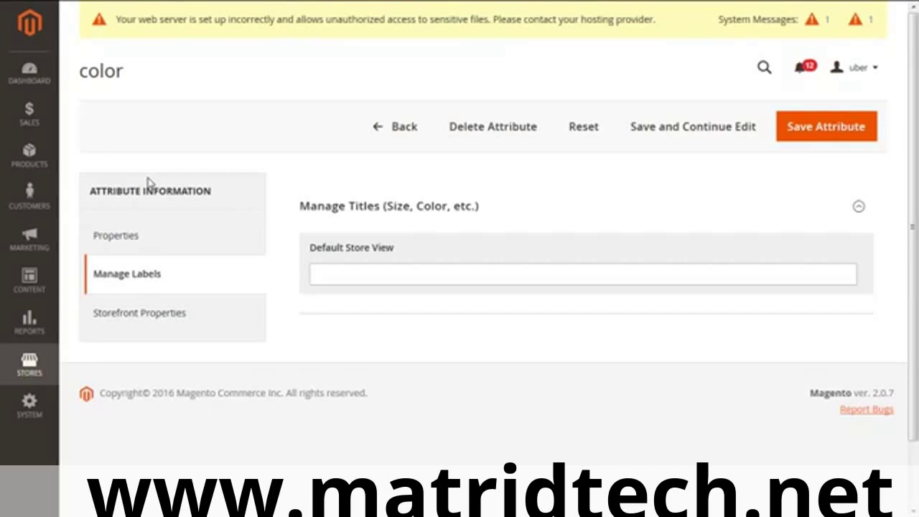
click(134, 317)
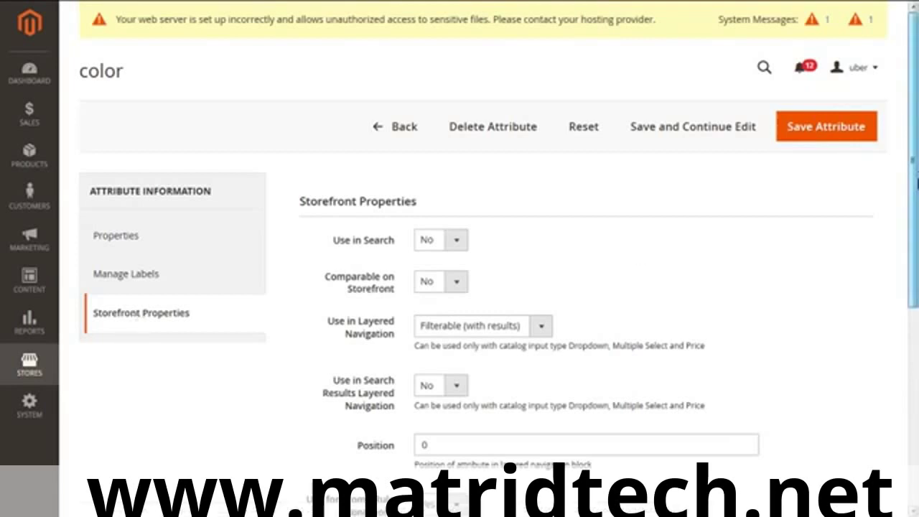
scroll(913, 244, down, 2)
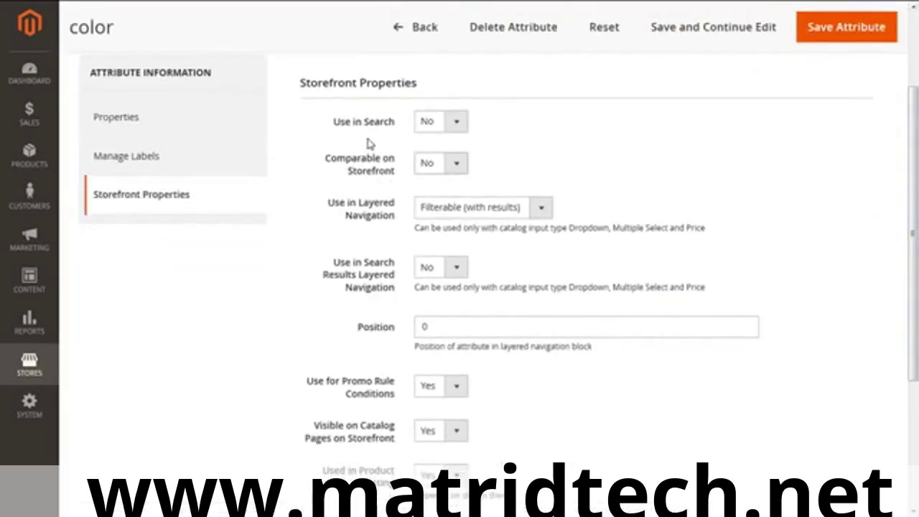
Set Use in Search to Yes for the color attribute
drag(392, 125, 324, 129)
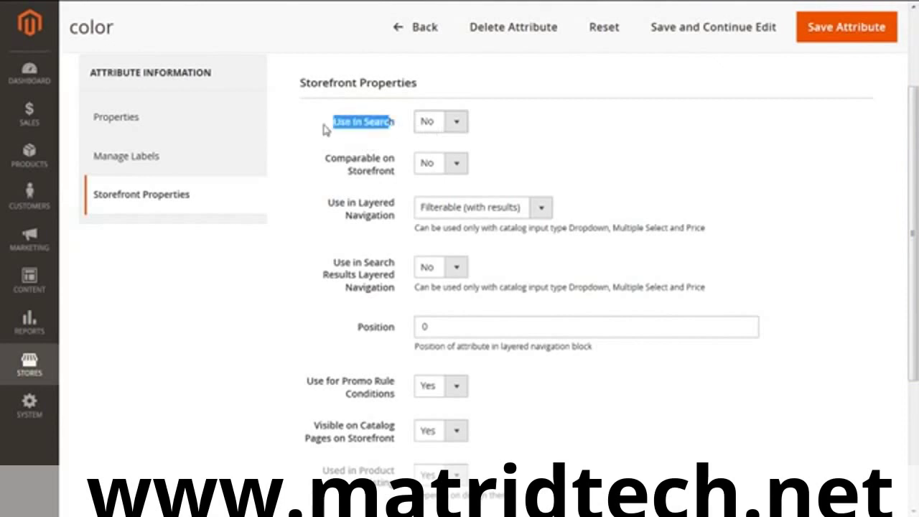
click(459, 124)
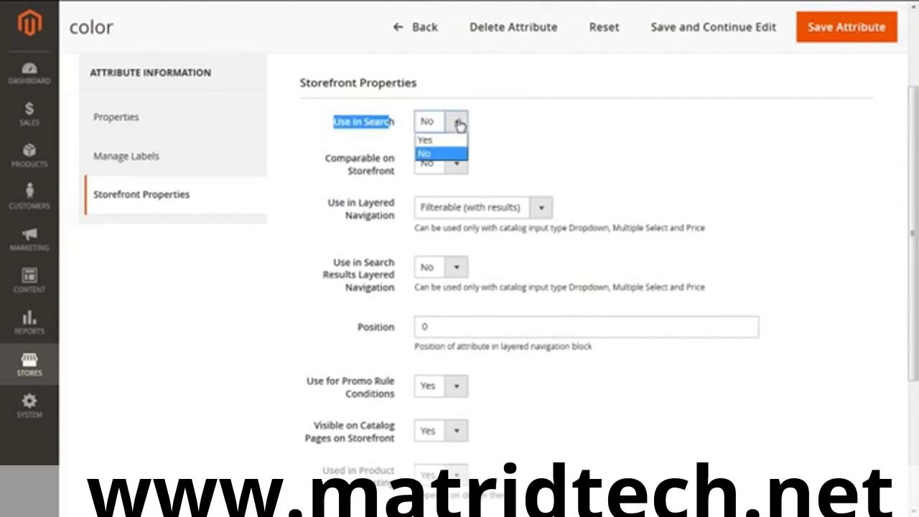
click(458, 123)
click(458, 123)
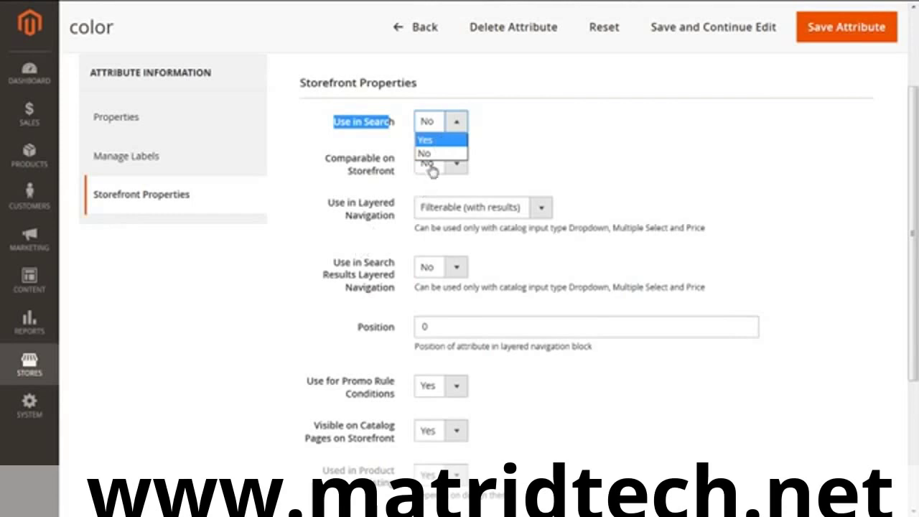
click(425, 140)
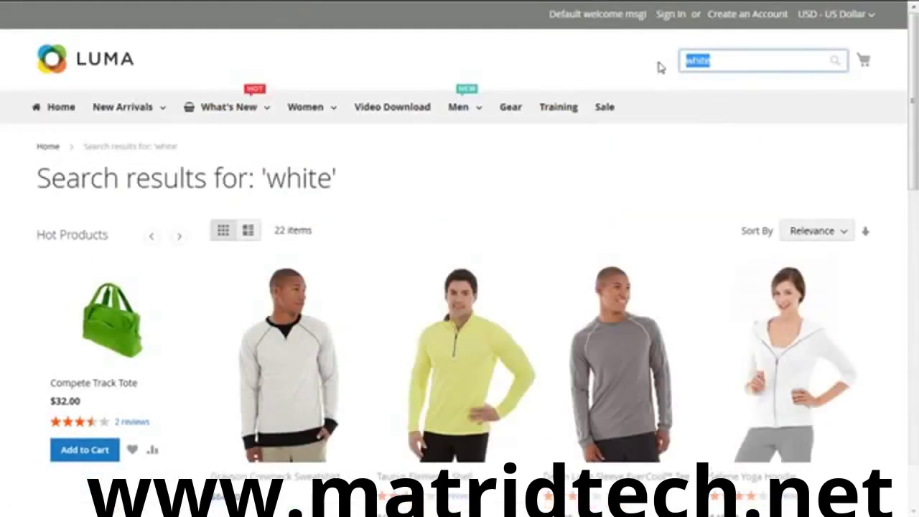
Switch to the storefront's search results for "white" and examine the listed products
scroll(779, 267, down, 3)
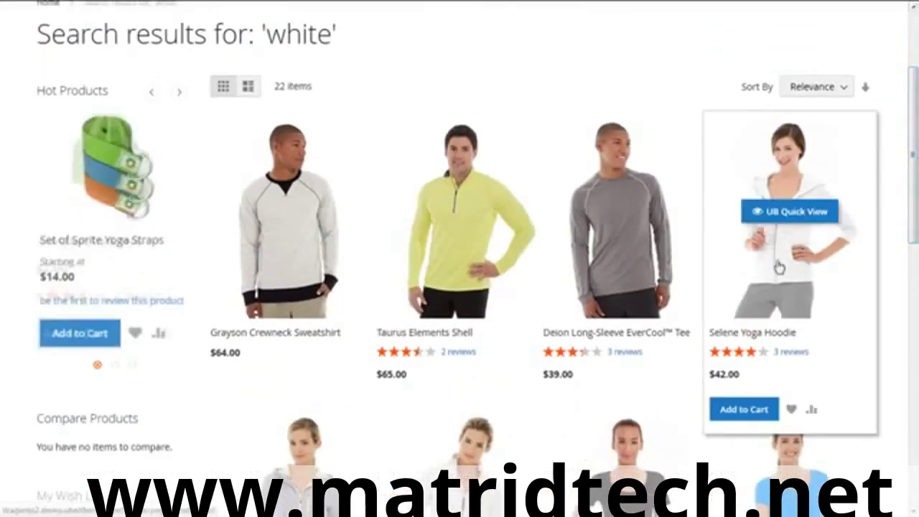
scroll(395, 420, down, 3)
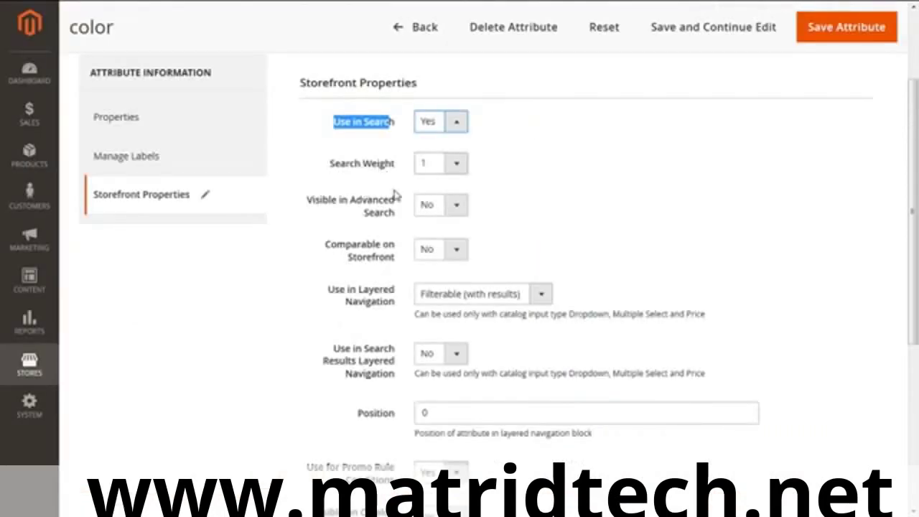
Return to the color attribute in the admin and set Use in Search to No
click(539, 213)
click(458, 125)
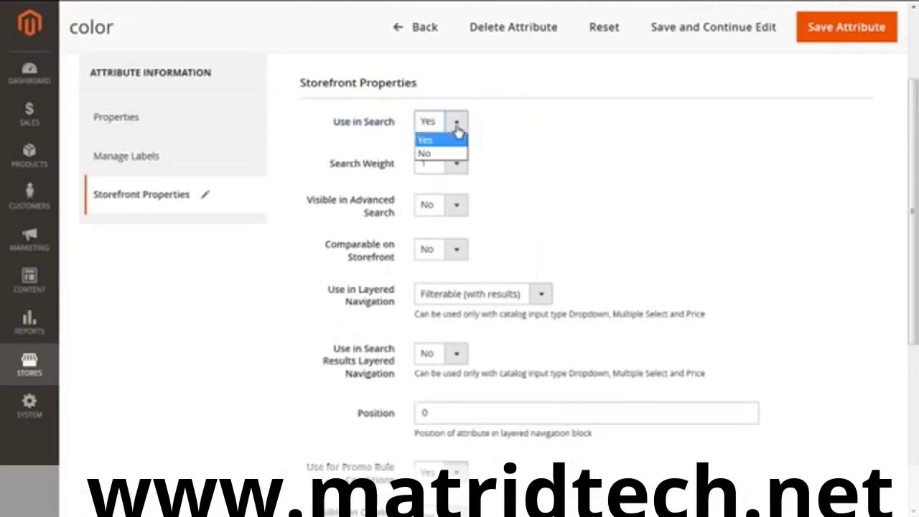
click(442, 153)
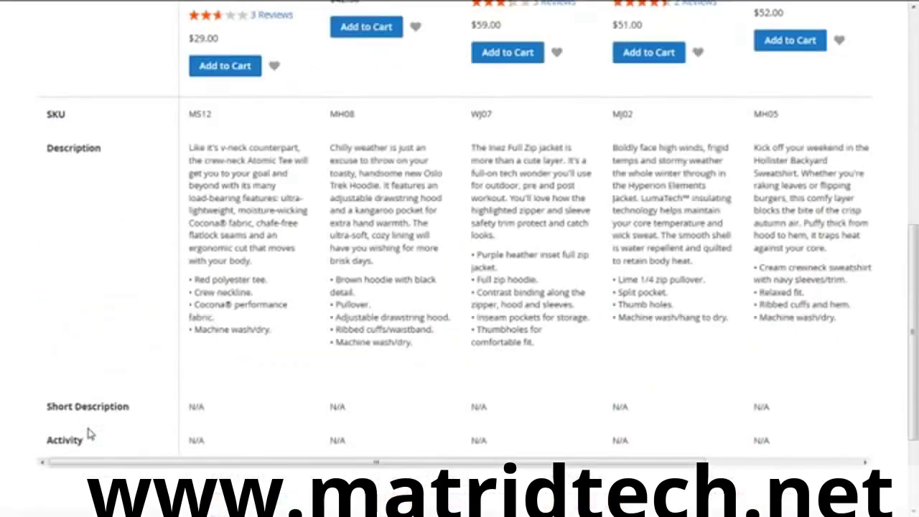
Switch to the storefront's product comparison page and examine the compared attributes, such as SKU, description and activity
drag(915, 341, 917, 287)
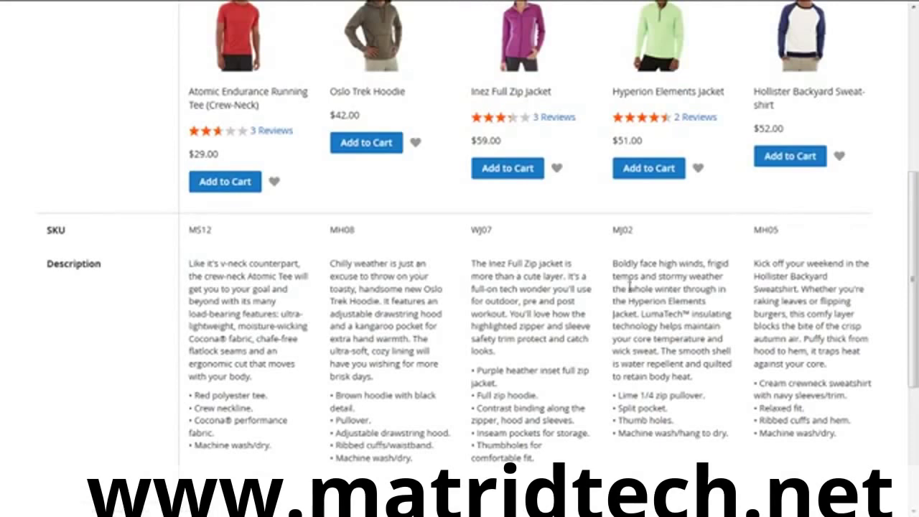
drag(916, 226, 916, 284)
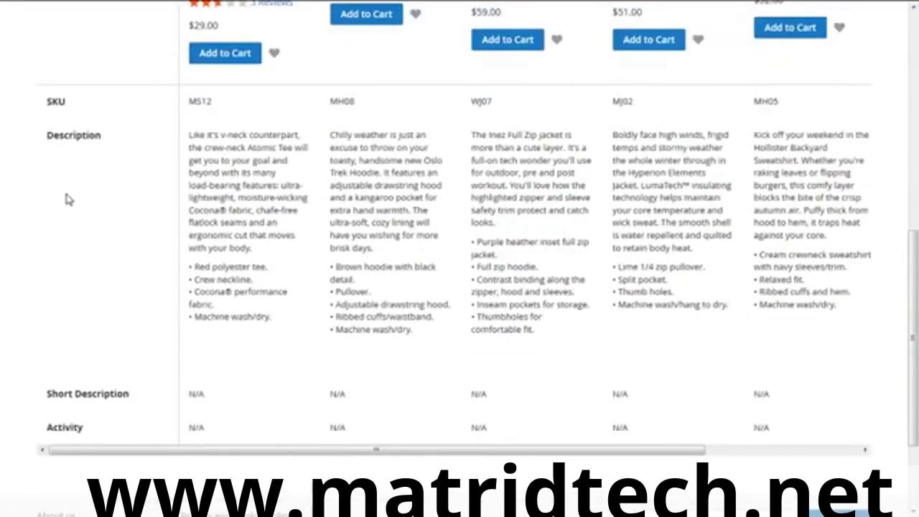
double_click(215, 235)
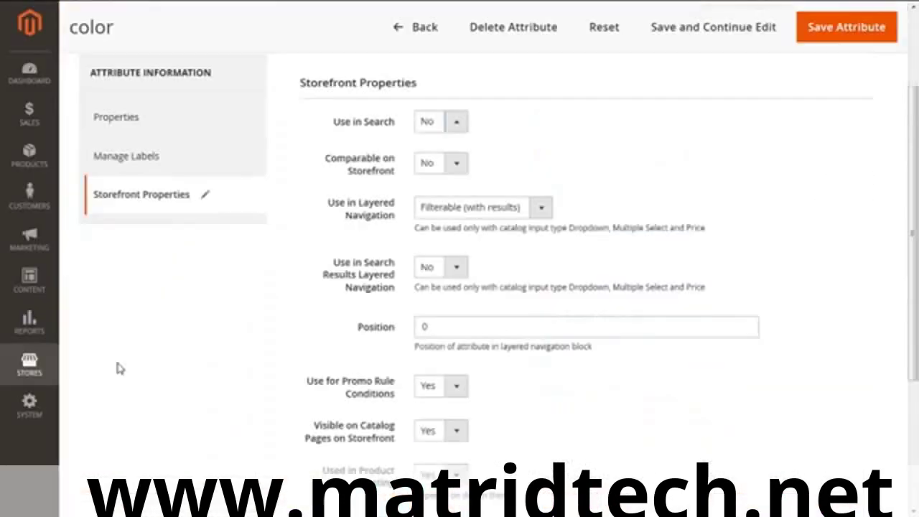
Return to the color attribute's storefront properties in the admin and examine the Position setting and the options below it
click(421, 327)
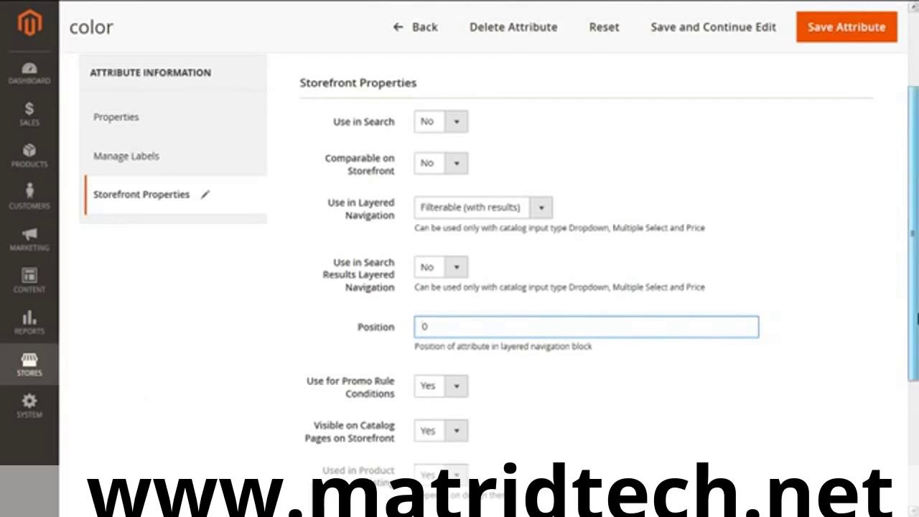
scroll(794, 366, down, 3)
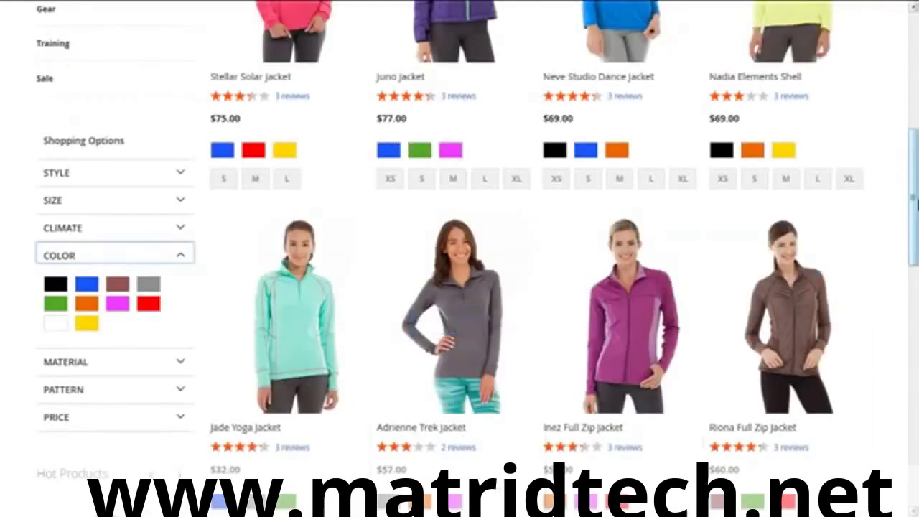
Switch to the storefront's women's Jackets category page and examine its sorting options and color filter swatches
scroll(779, 176, up, 10)
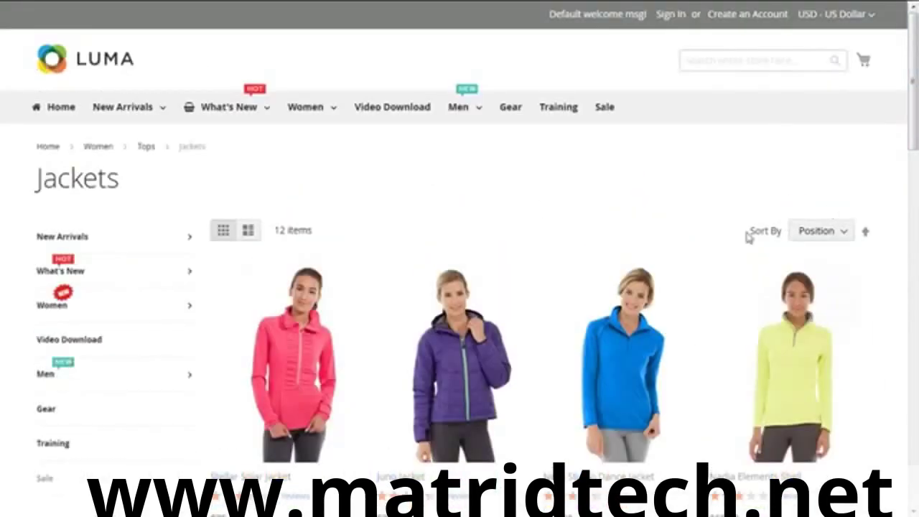
click(847, 237)
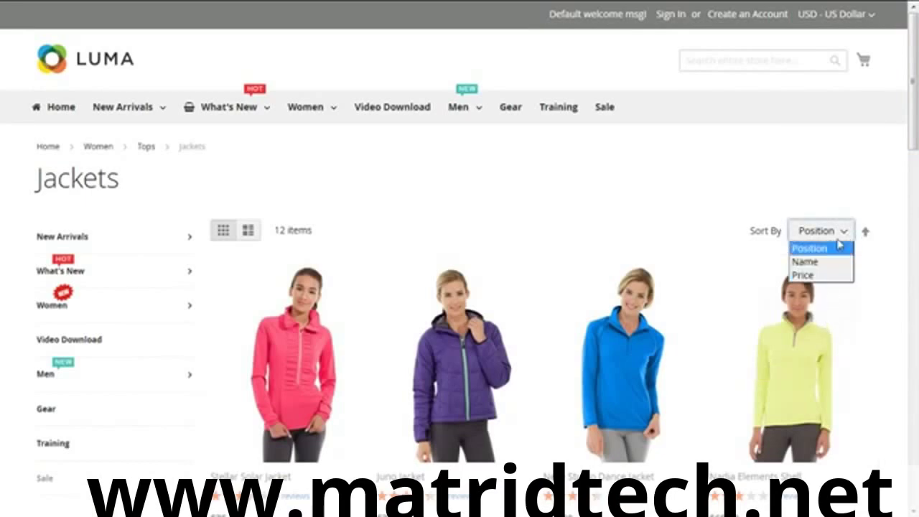
click(733, 178)
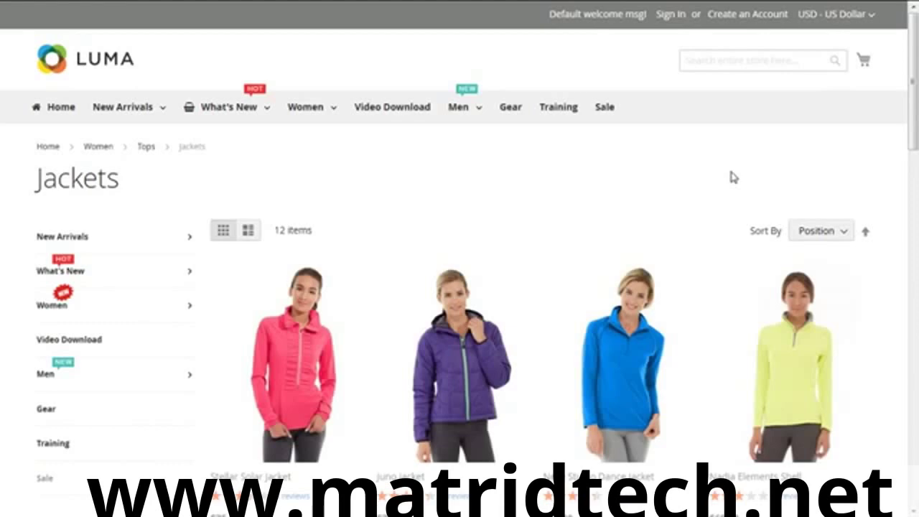
scroll(732, 176, down, 4)
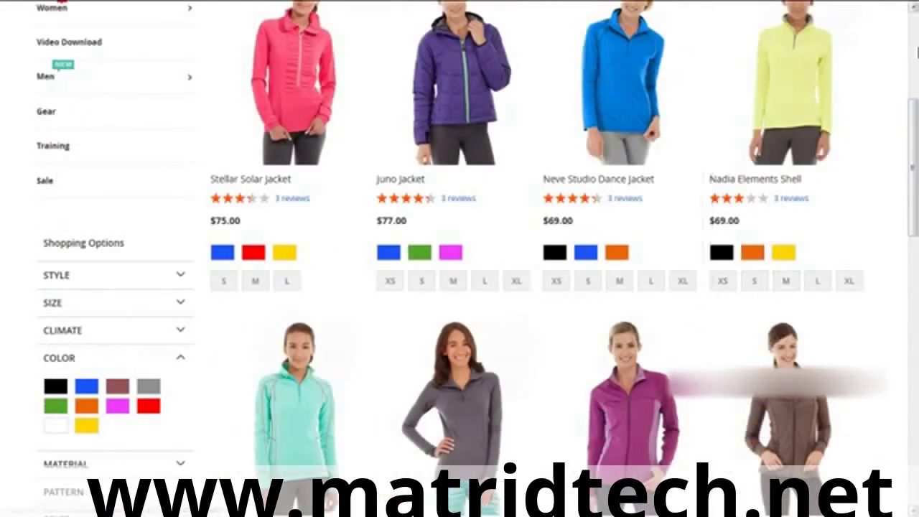
scroll(546, 259, up, 4)
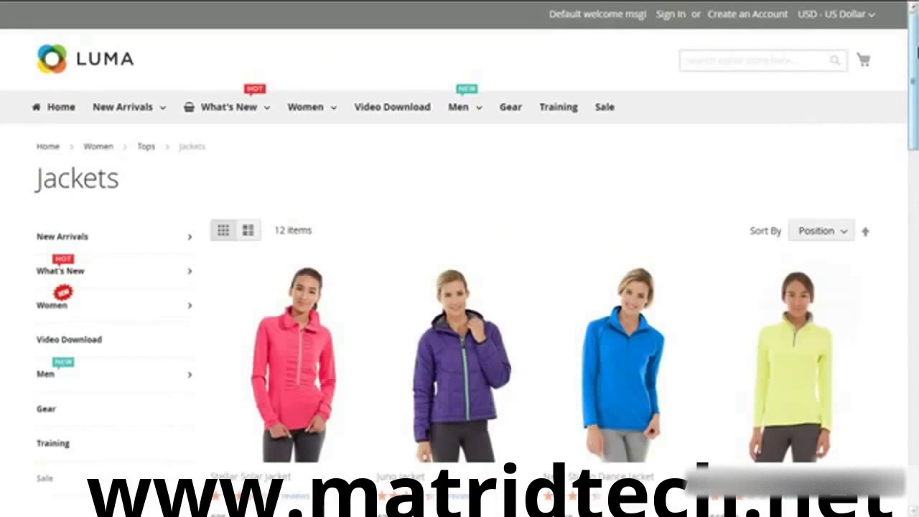